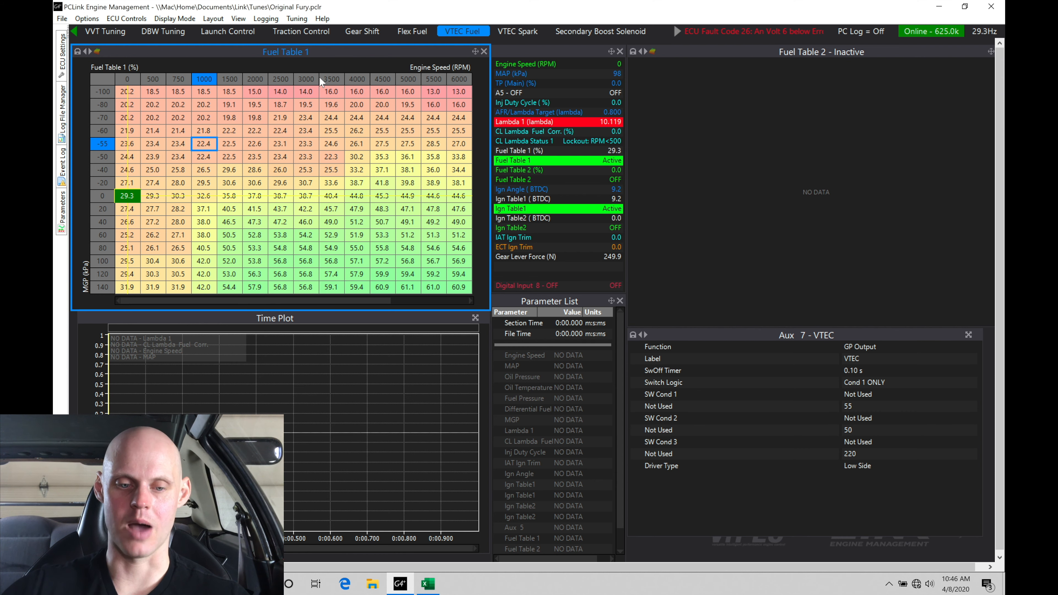
{"action": "left_click_drag", "start_coordinate": [271, 301], "coordinate": [236, 295]}
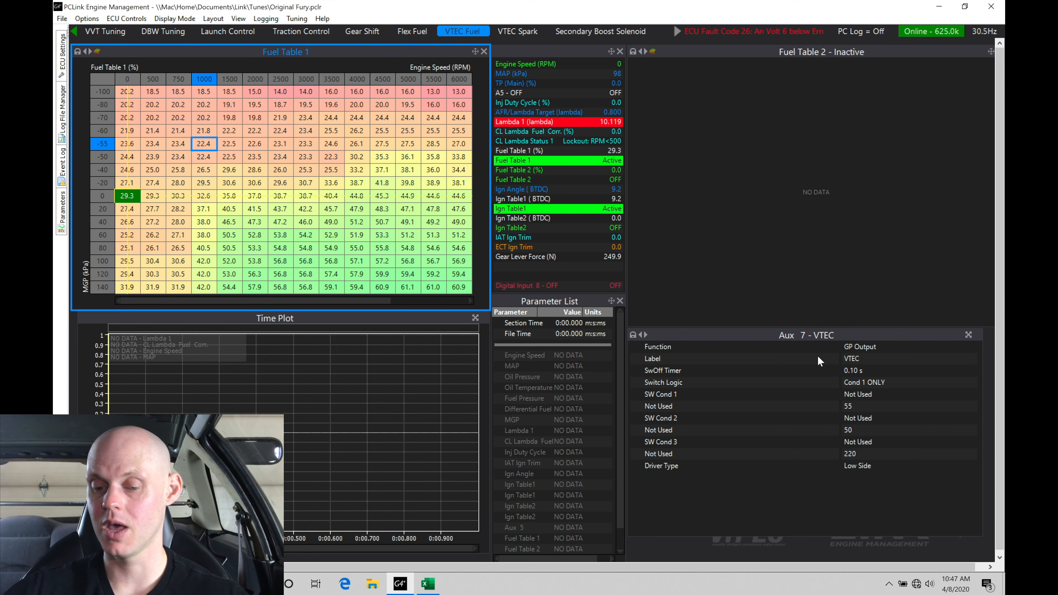
{"action": "left_click", "coordinate": [855, 358]}
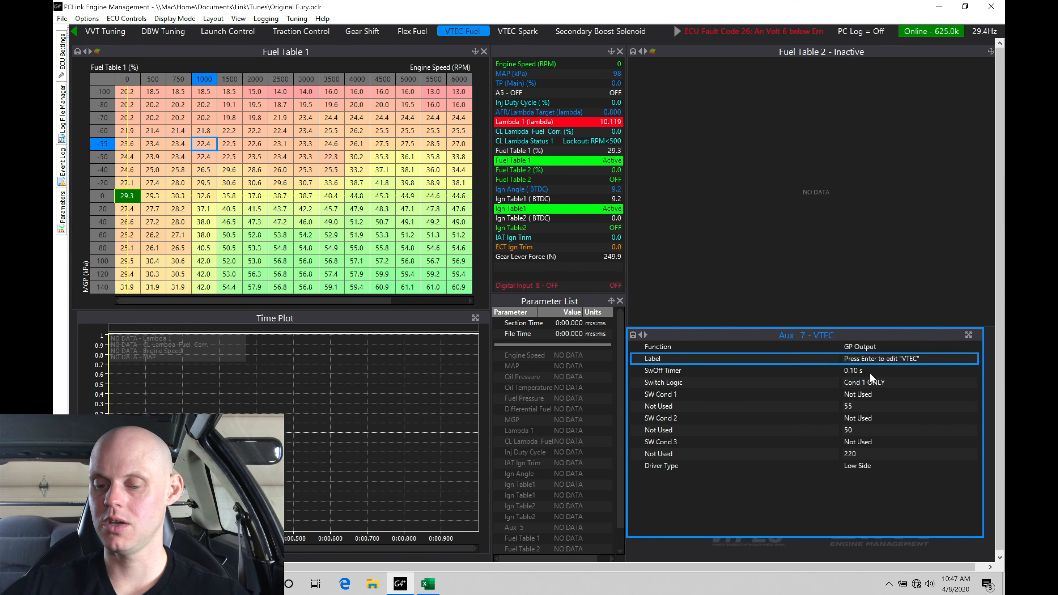
{"action": "double_click", "coordinate": [880, 370]}
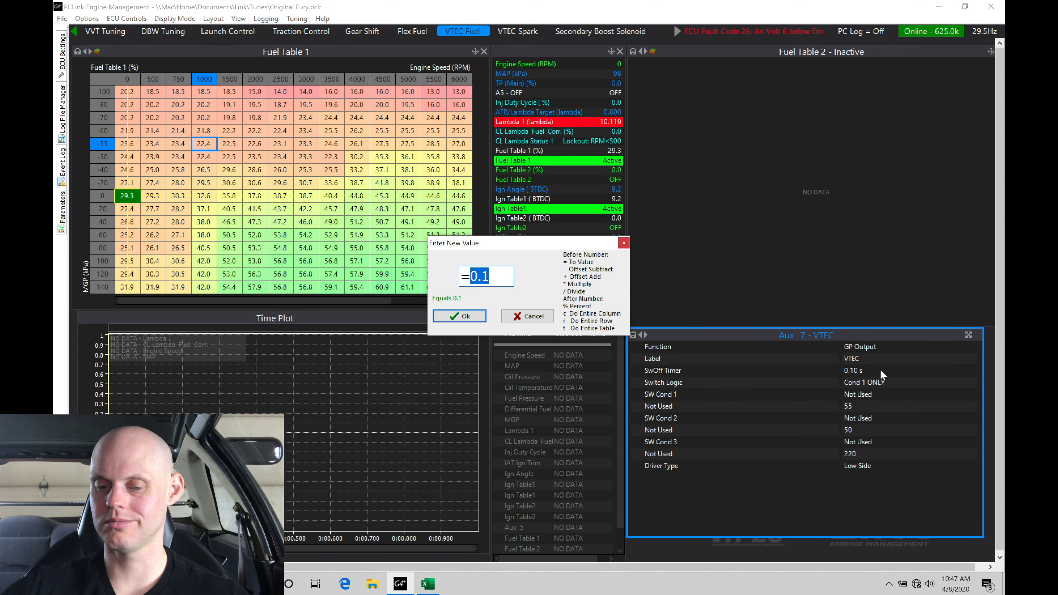
{"action": "left_click", "coordinate": [538, 315]}
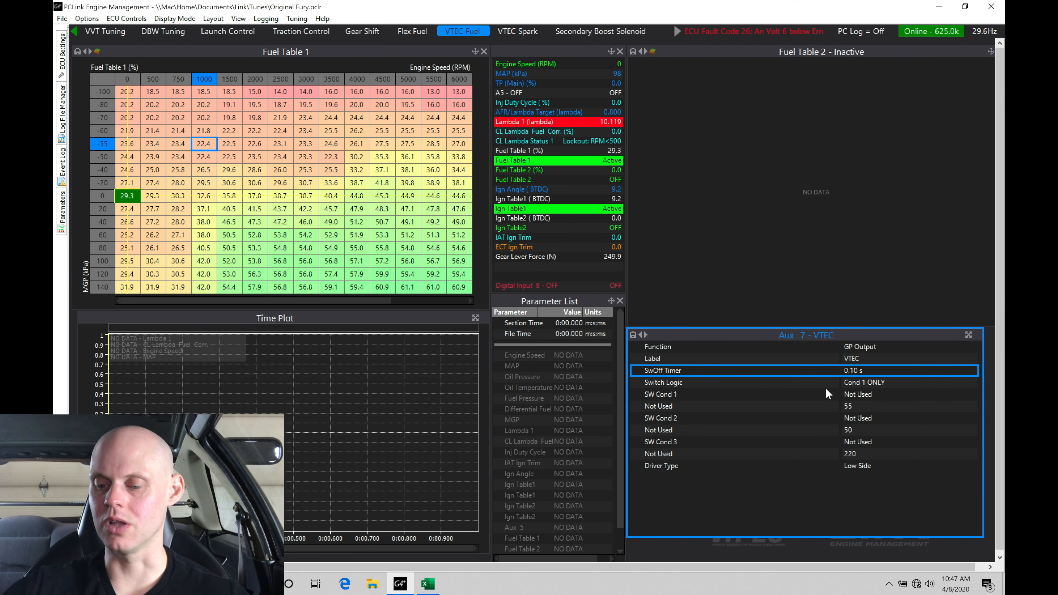
Step: Set the Switch Logic of the Aux 7 VTEC output to Cond 1 AND 2
{"action": "double_click", "coordinate": [872, 385]}
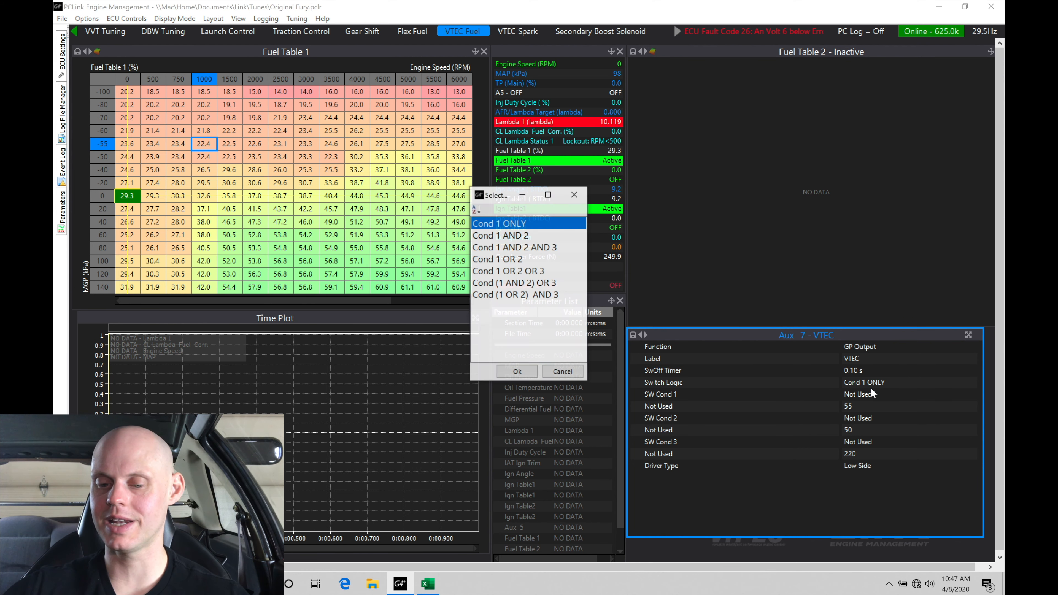
{"action": "left_click", "coordinate": [548, 240]}
{"action": "left_click", "coordinate": [550, 270]}
{"action": "left_click", "coordinate": [550, 236]}
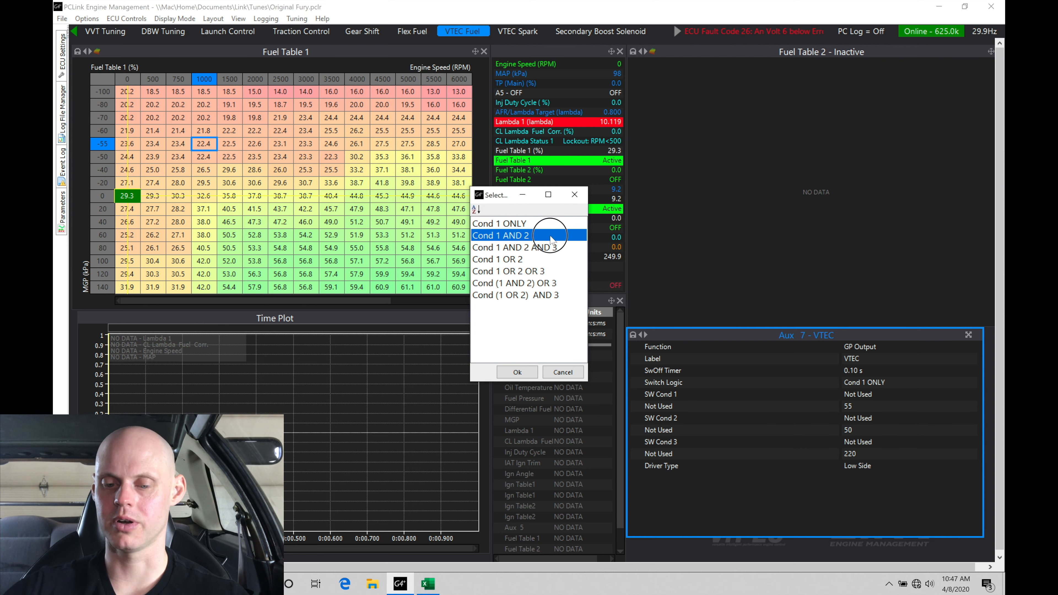
{"action": "left_click", "coordinate": [524, 368]}
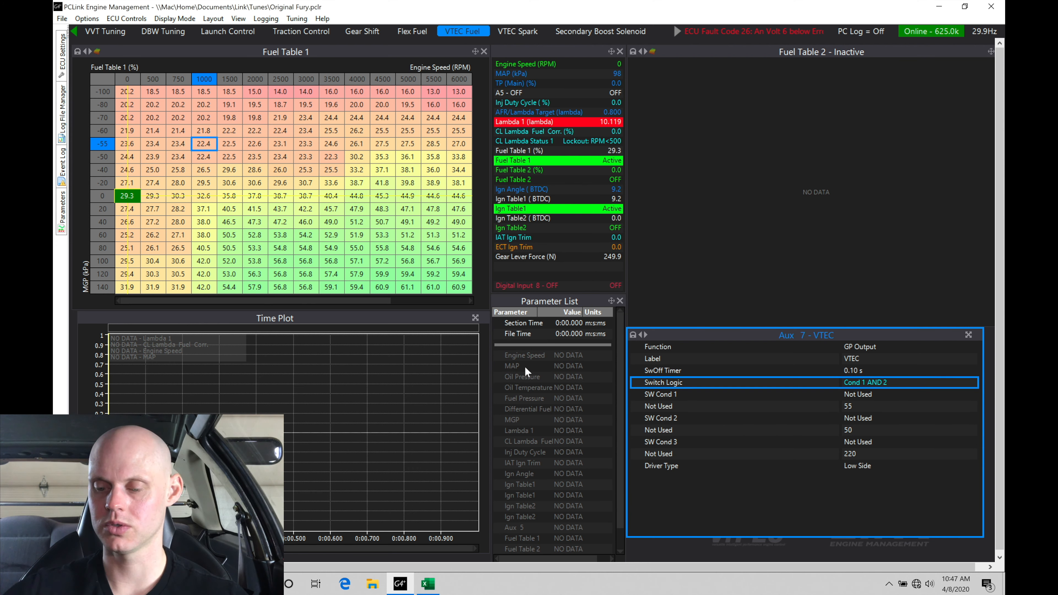
{"action": "double_click", "coordinate": [882, 382]}
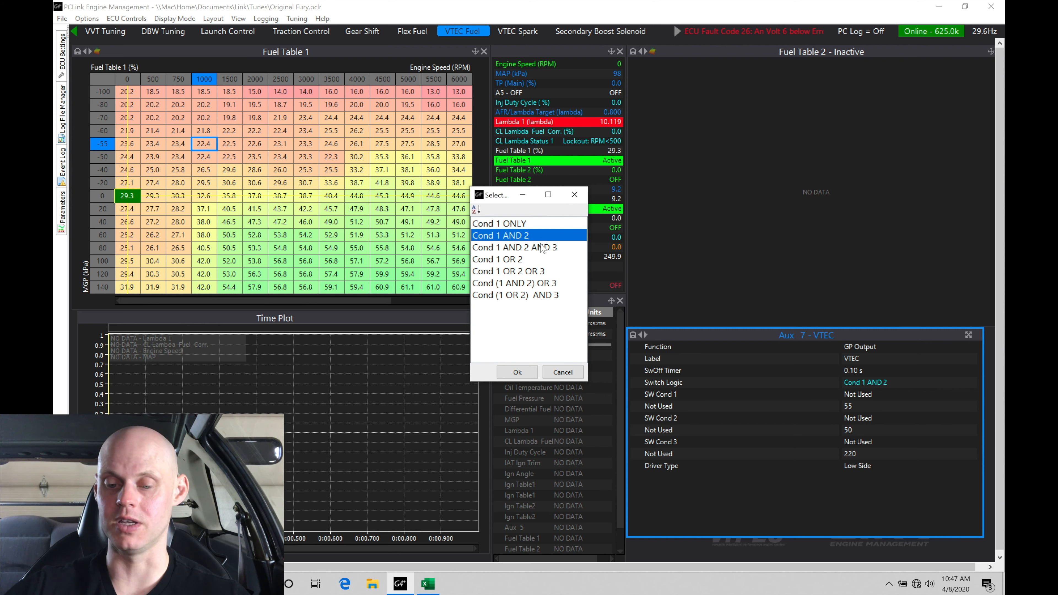
{"action": "left_click", "coordinate": [516, 372]}
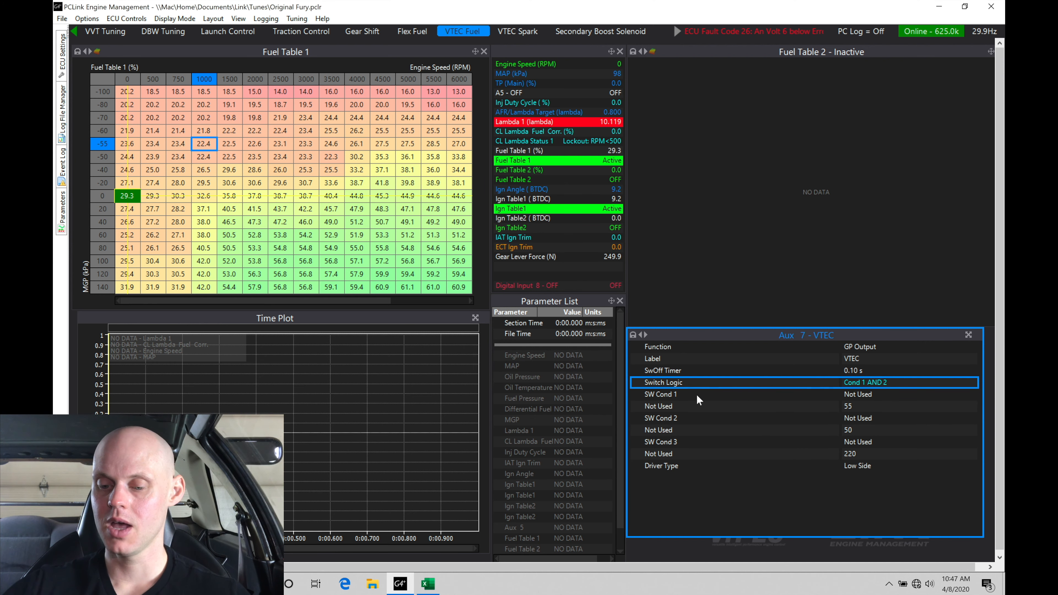
Step: Set switch condition 1 of the Aux 7 VTEC output to RPM > with a threshold of 9000 RPM
{"action": "double_click", "coordinate": [885, 395]}
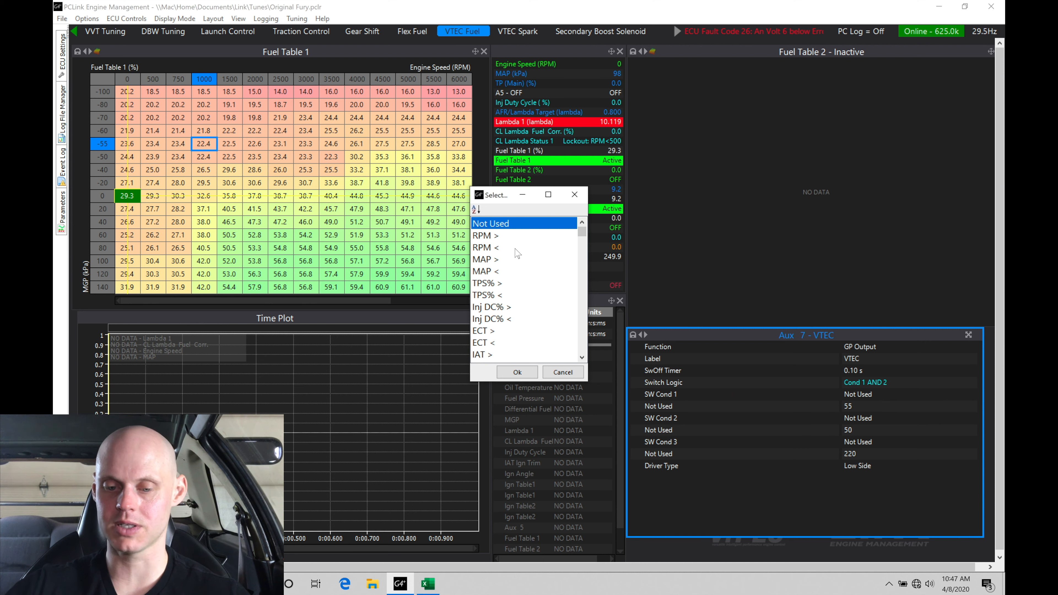
{"action": "left_click", "coordinate": [502, 238]}
{"action": "left_click", "coordinate": [518, 372]}
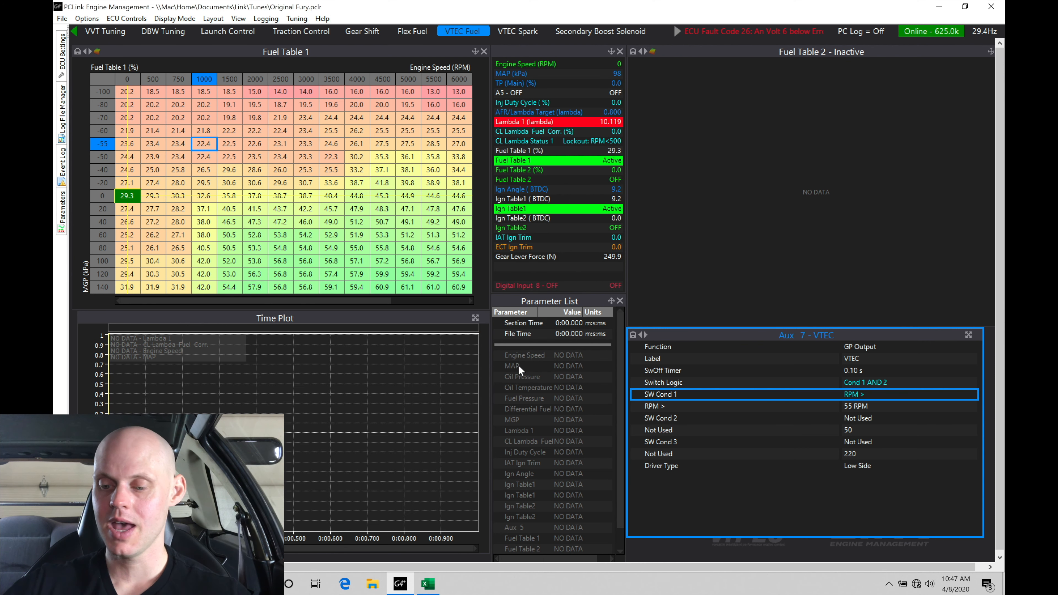
{"action": "left_click", "coordinate": [868, 407]}
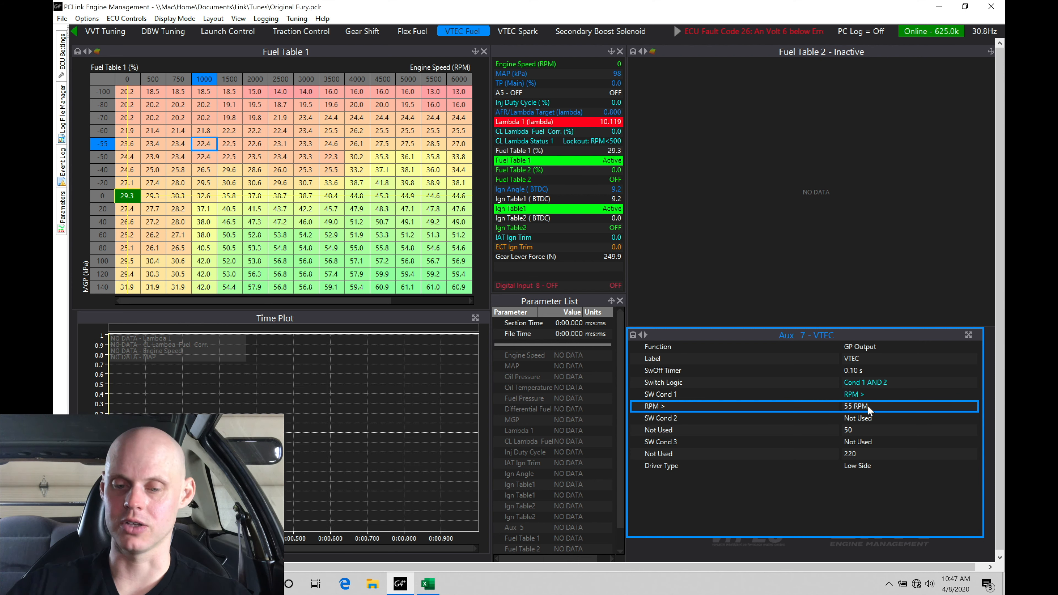
{"action": "type", "text": "9000"}
{"action": "key", "text": "Return"}
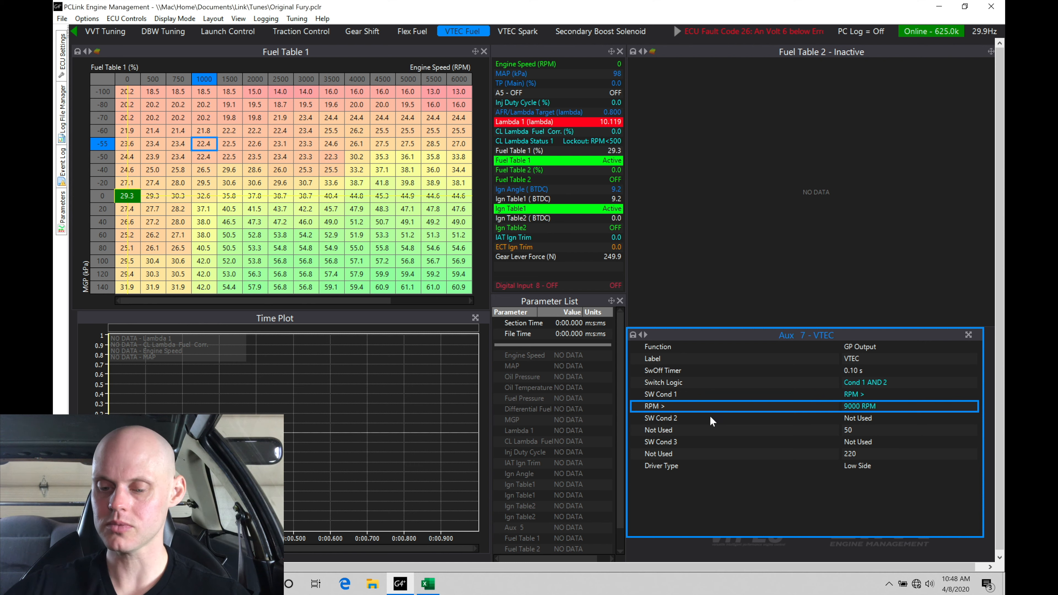
Step: Set switch condition 2 of the VTEC output to TPS% > with a threshold of 50%
{"action": "double_click", "coordinate": [871, 419]}
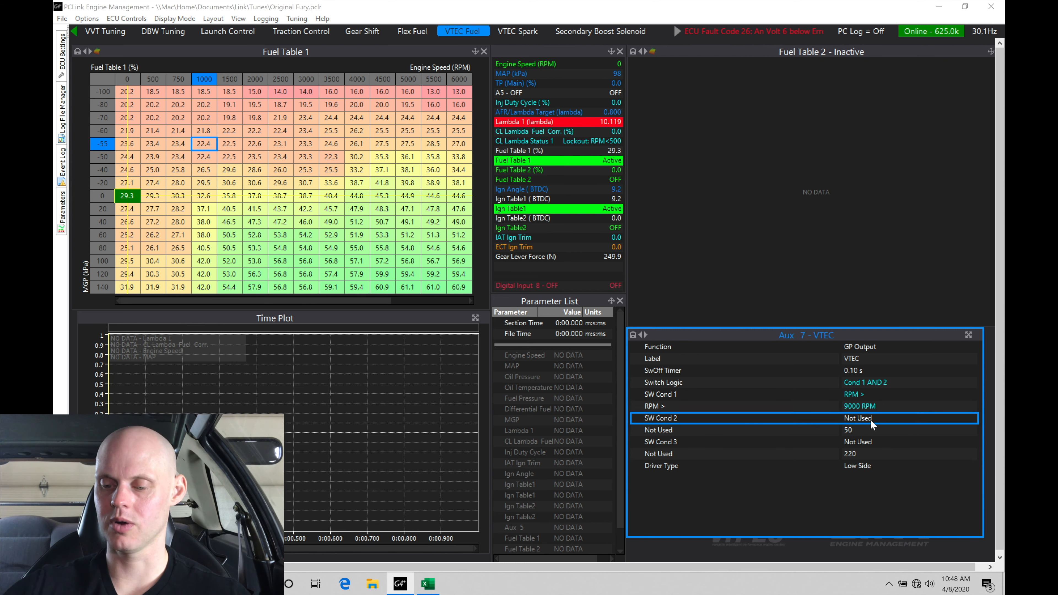
{"action": "left_click", "coordinate": [506, 285]}
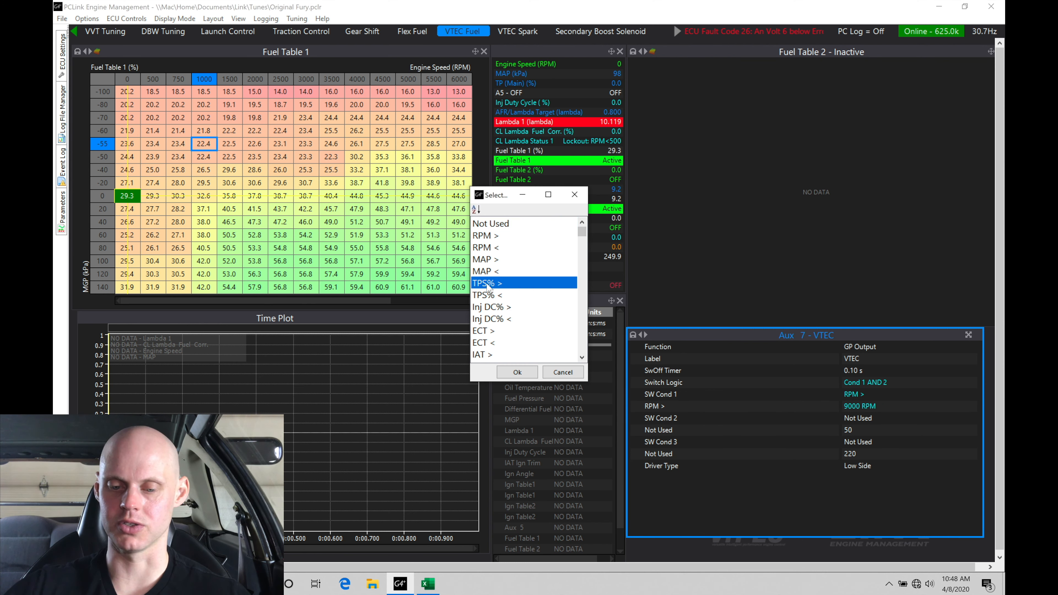
{"action": "left_click", "coordinate": [516, 372]}
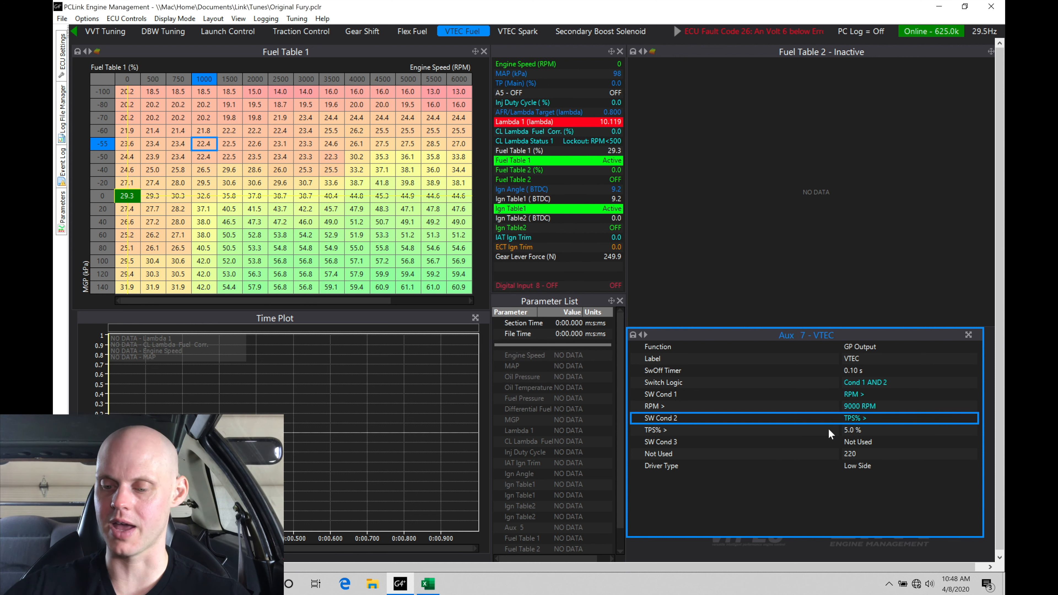
{"action": "double_click", "coordinate": [865, 432]}
{"action": "type", "text": "50"}
{"action": "key", "text": "Return"}
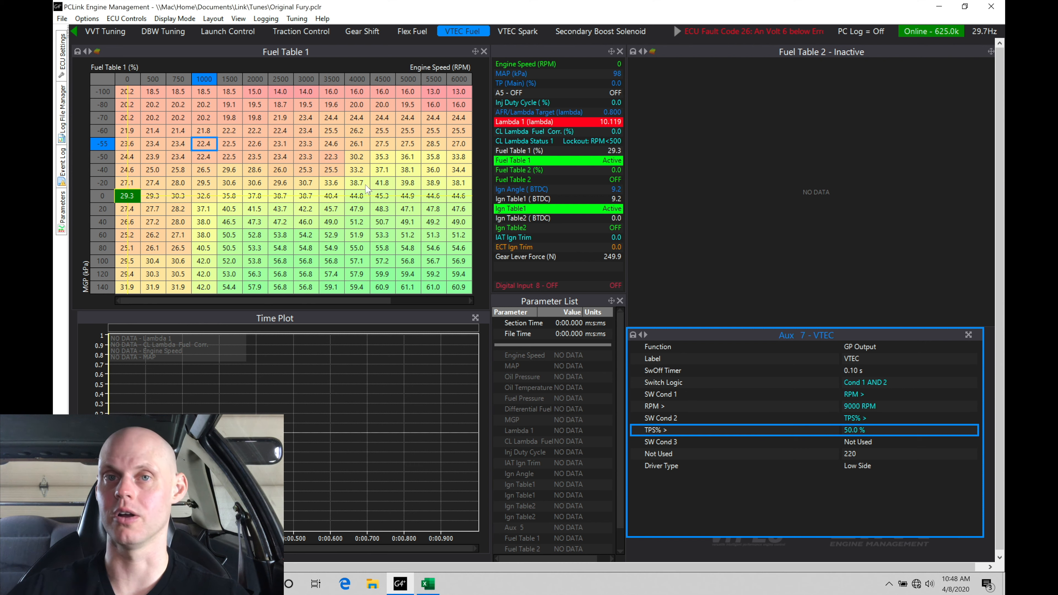
Step: Set switch condition 3 of the VTEC output to ECT > with a threshold of 100 °F
{"action": "double_click", "coordinate": [862, 441]}
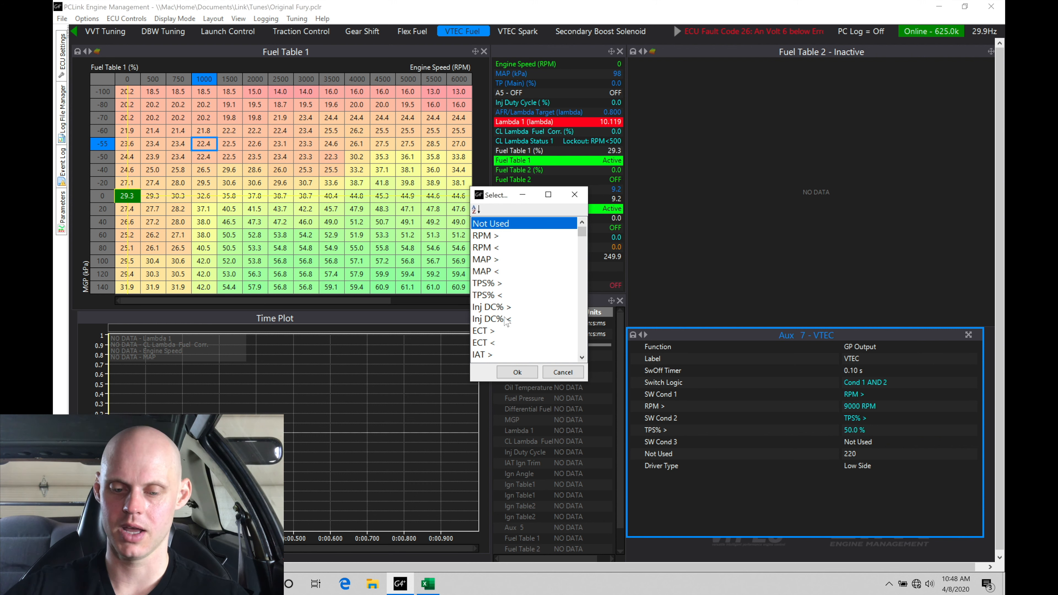
{"action": "left_click", "coordinate": [504, 332]}
{"action": "left_click", "coordinate": [516, 372]}
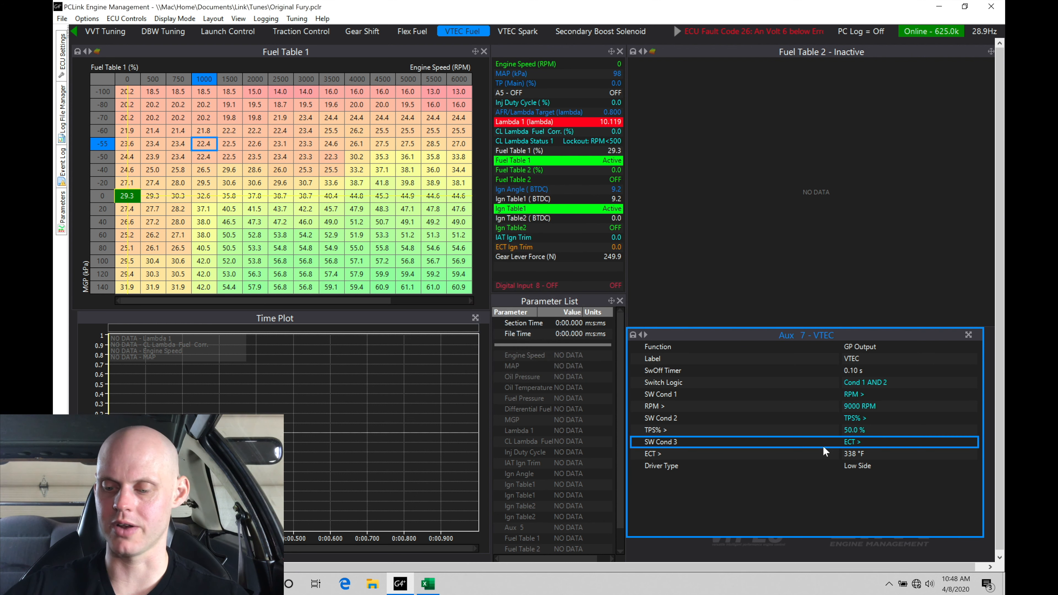
{"action": "double_click", "coordinate": [871, 455]}
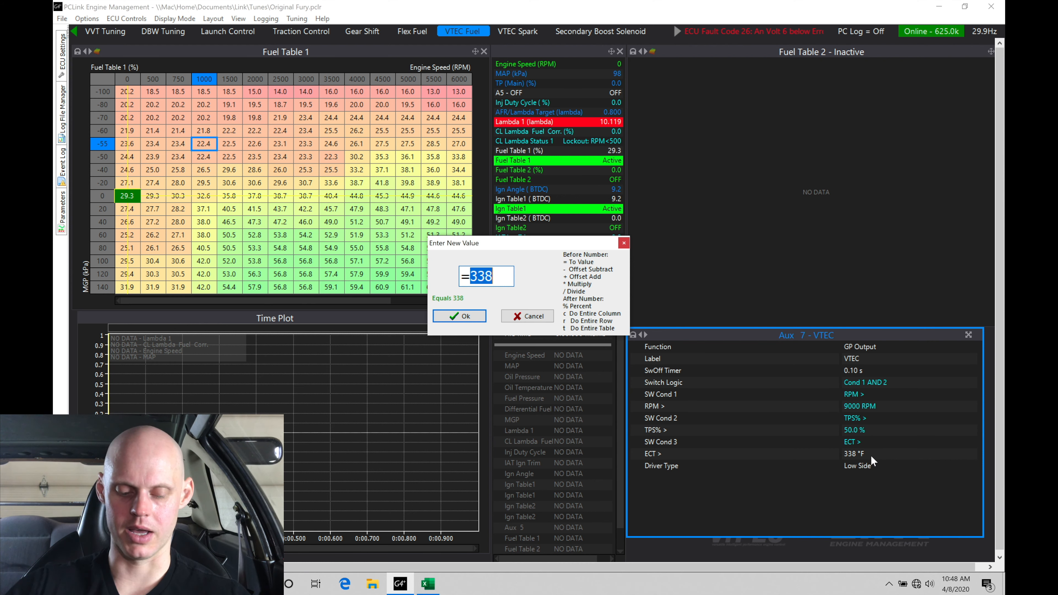
{"action": "type", "text": "100"}
{"action": "key", "text": "Return"}
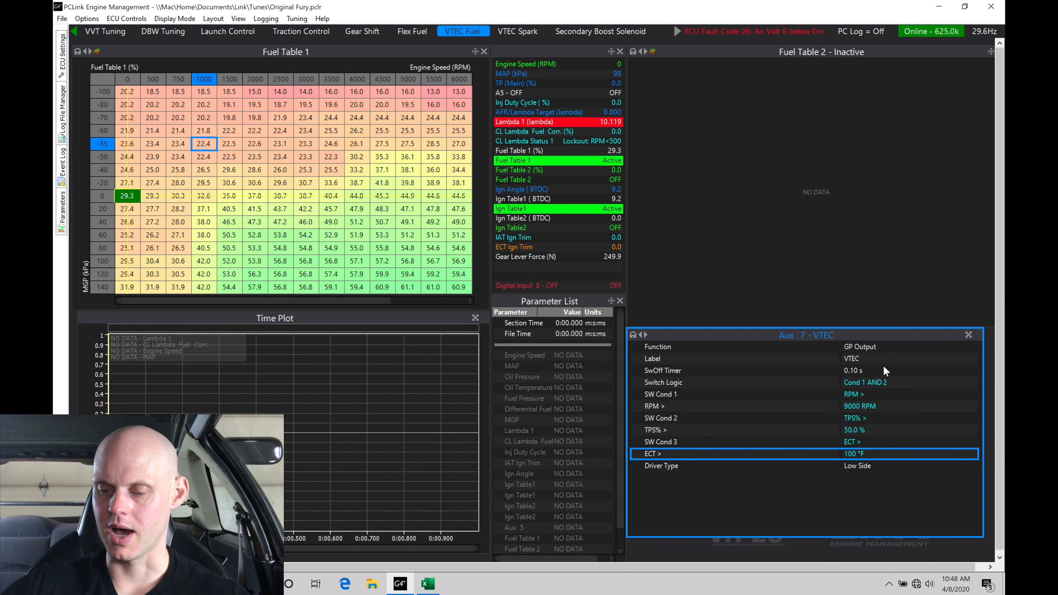
Step: Set the VTEC output's Switch Logic to Cond 1 AND 2 AND 3
{"action": "double_click", "coordinate": [883, 379]}
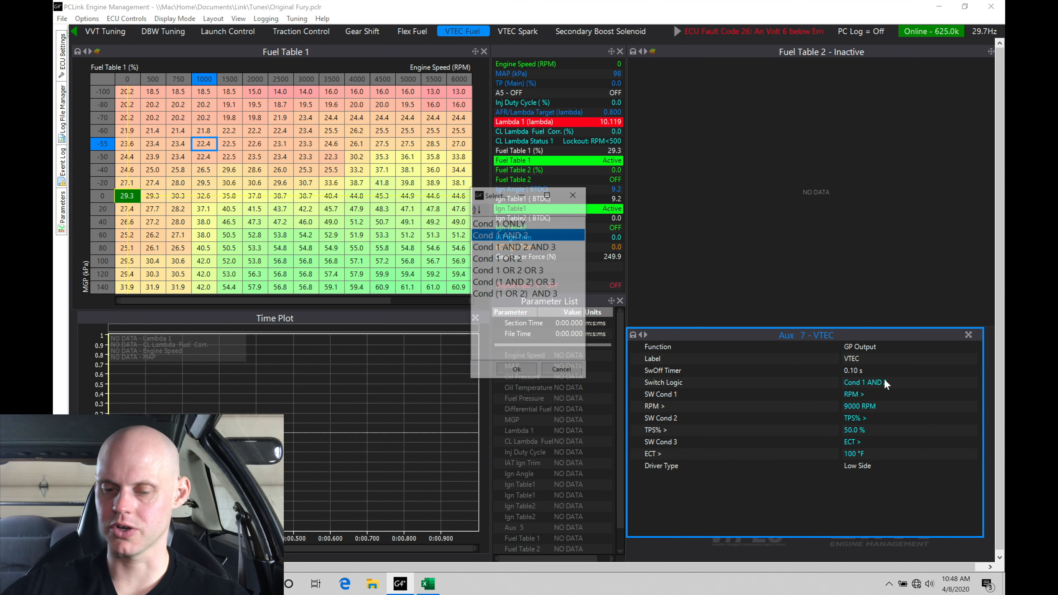
{"action": "left_click", "coordinate": [558, 250]}
{"action": "left_click", "coordinate": [518, 372]}
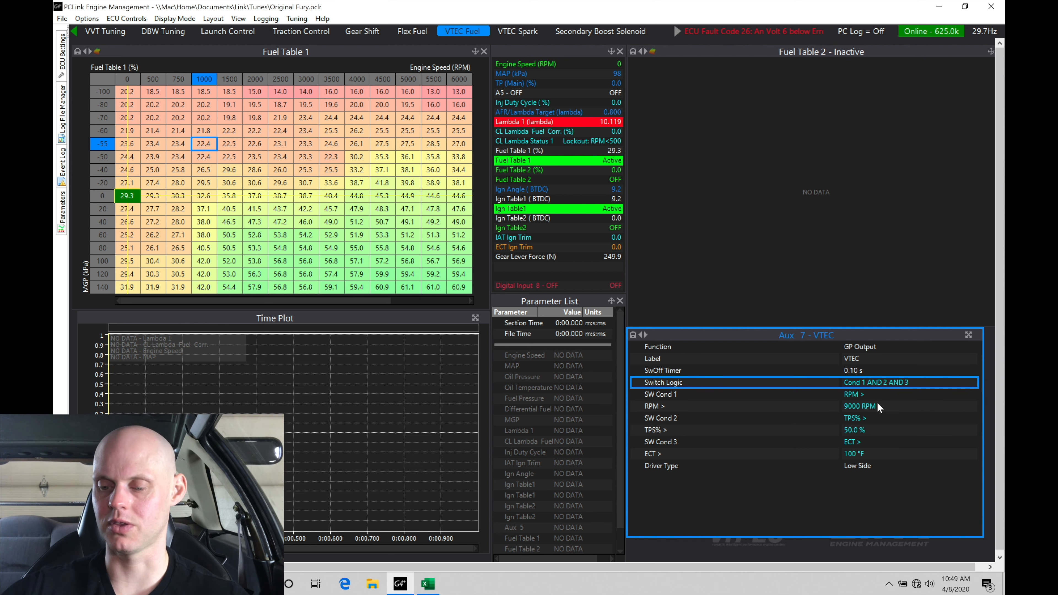
Step: Set the VTEC output's Driver Type to High Side and store the changed settings to the ECU
{"action": "double_click", "coordinate": [860, 467]}
{"action": "left_click", "coordinate": [511, 235]}
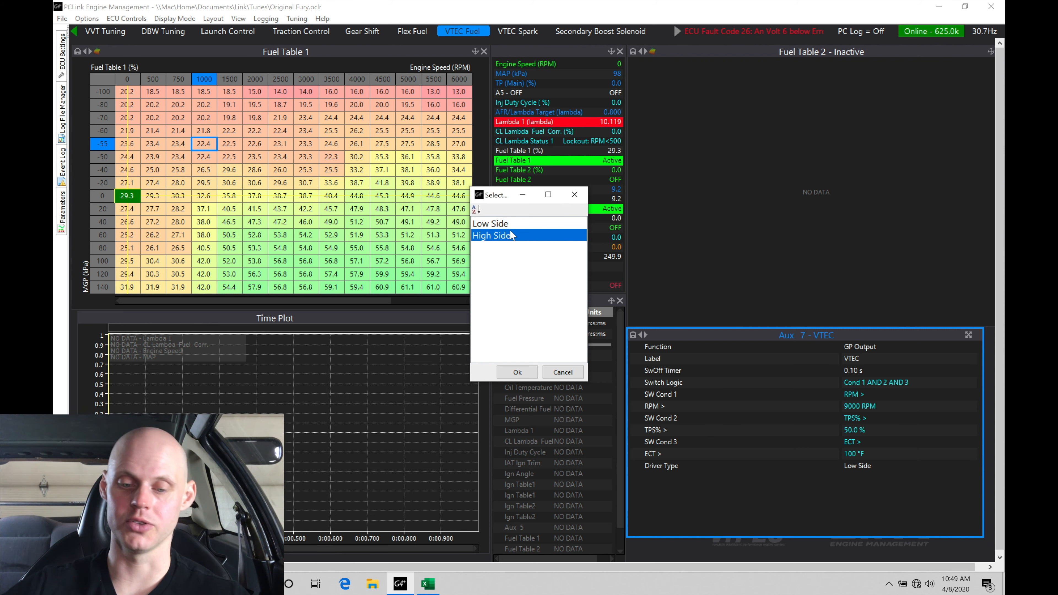
{"action": "left_click", "coordinate": [518, 371]}
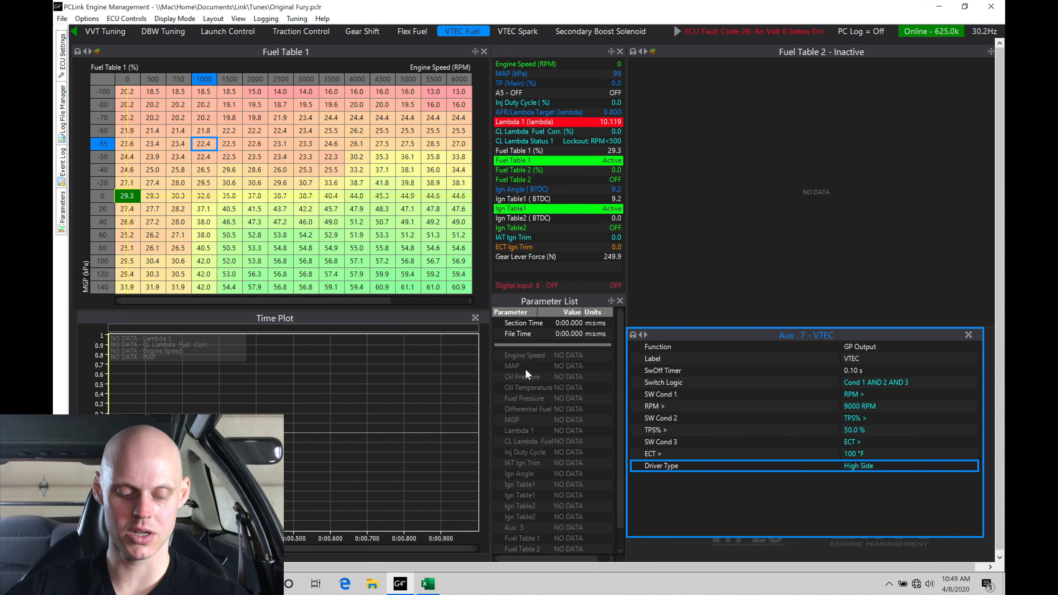
{"action": "key", "text": "F4"}
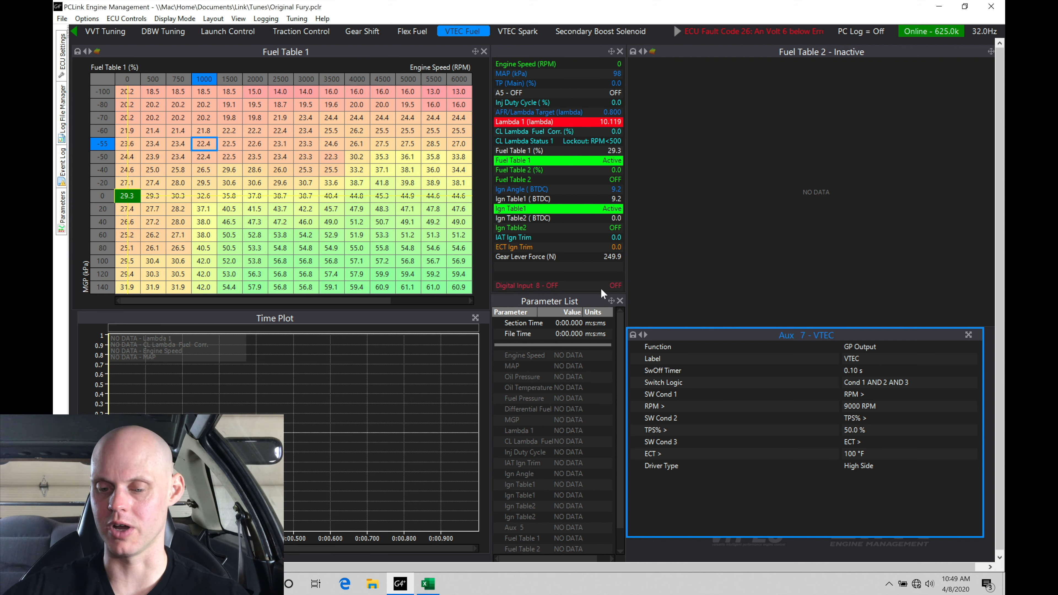
{"action": "left_click", "coordinate": [644, 466]}
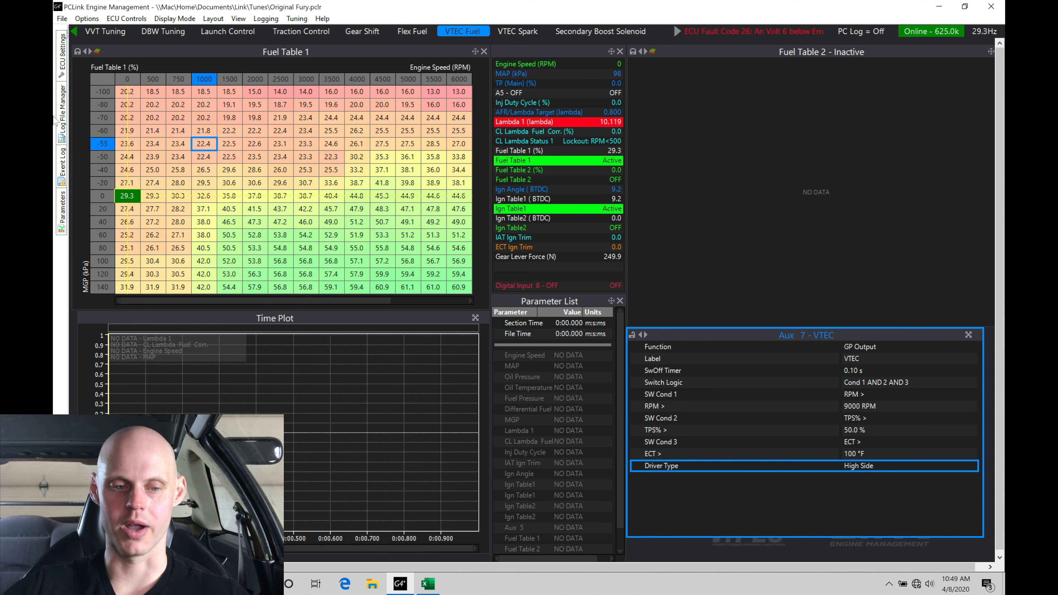
Step: Open the Dual Fuel Table settings within Fuel Corrections in the ECU settings
{"action": "left_click", "coordinate": [63, 59]}
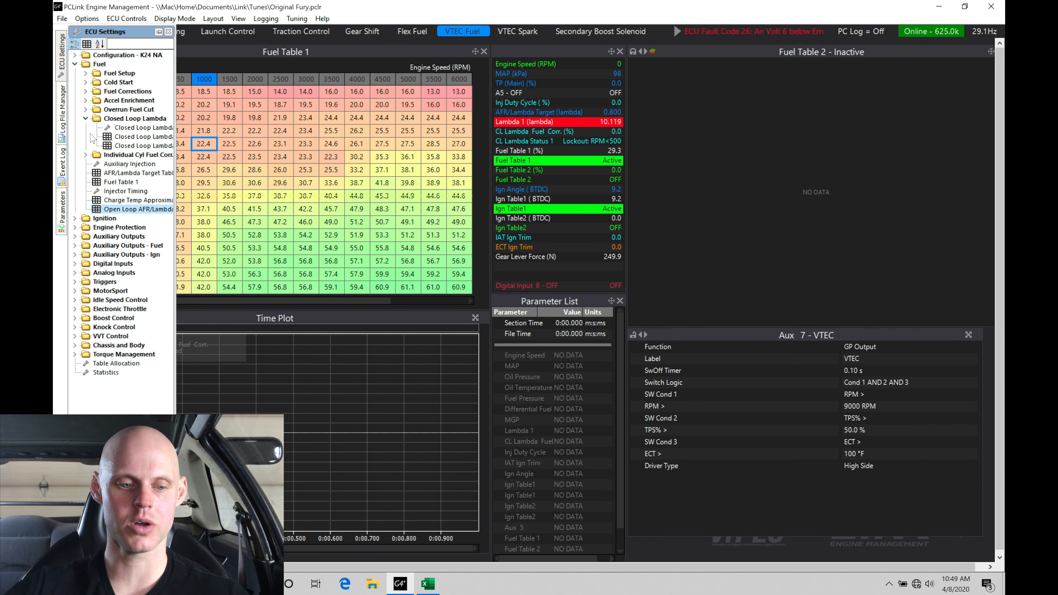
{"action": "left_click", "coordinate": [85, 119]}
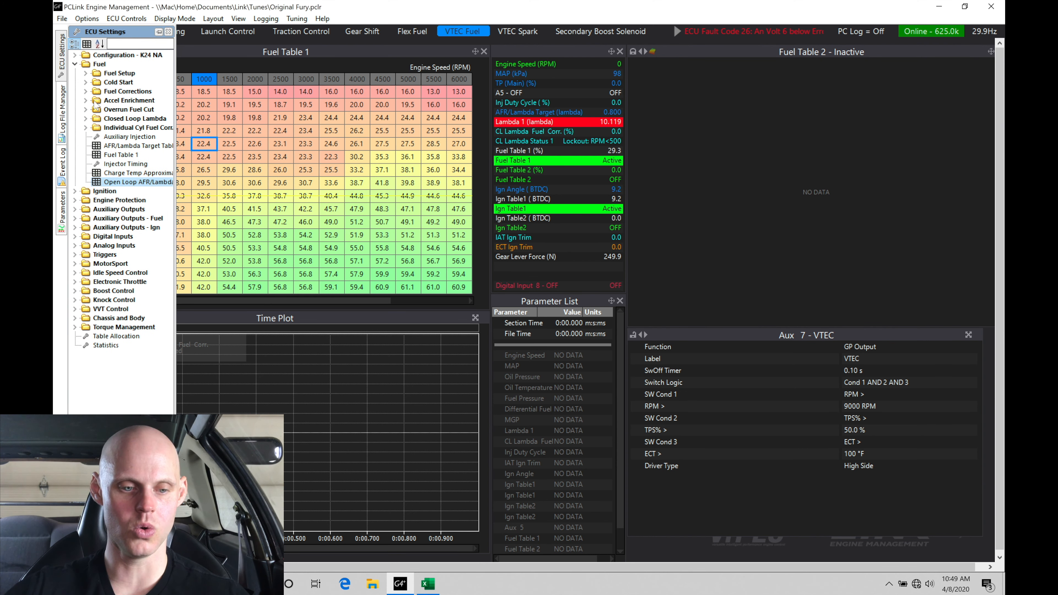
{"action": "left_click", "coordinate": [89, 92]}
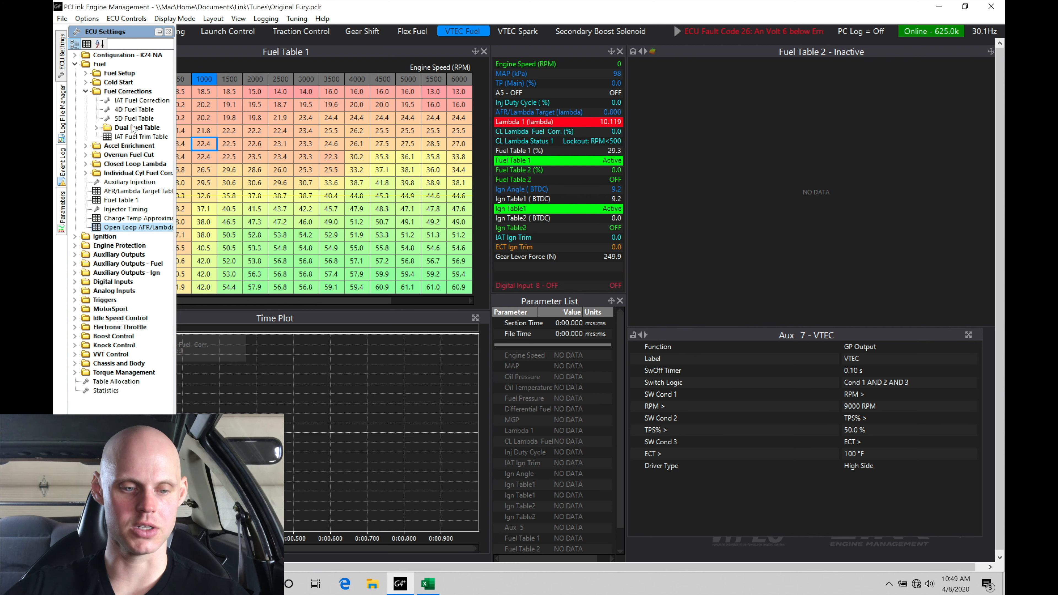
{"action": "left_click", "coordinate": [97, 128]}
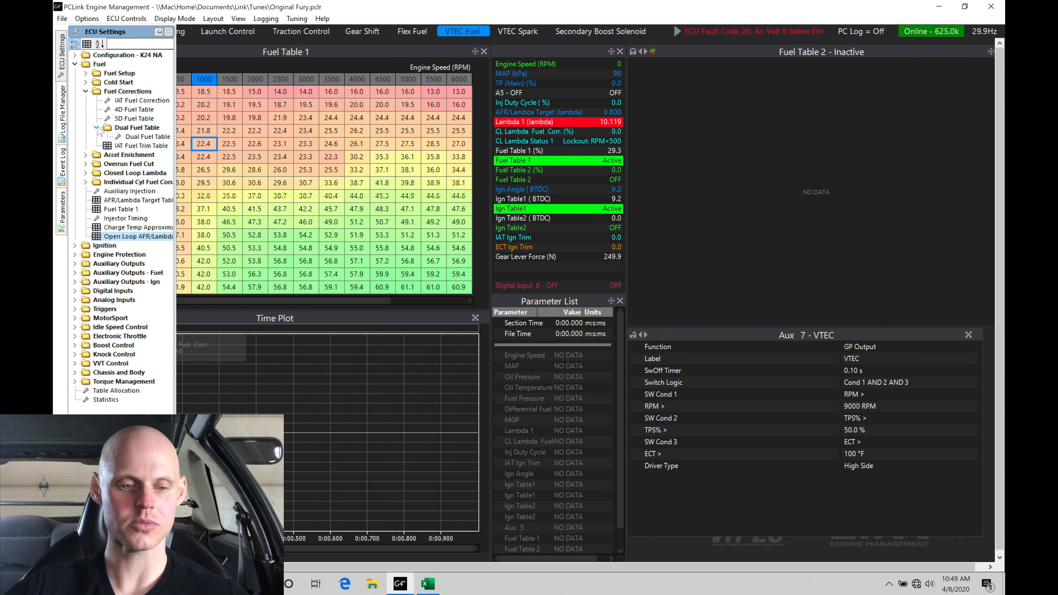
{"action": "left_click", "coordinate": [149, 141]}
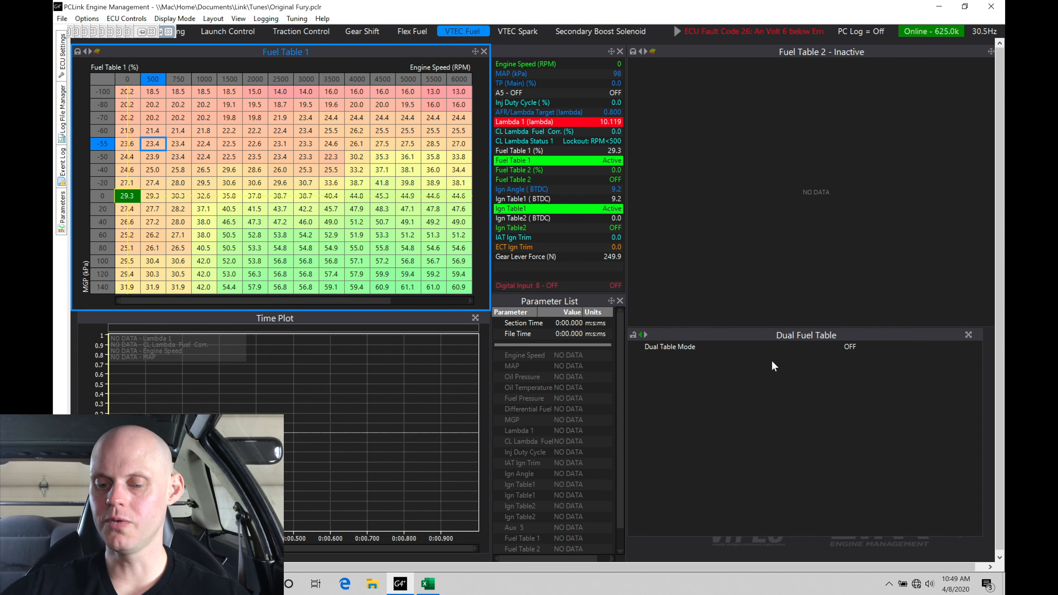
Step: Set the fuel Dual Table Mode to Dual Table to enable Fuel Table 2
{"action": "double_click", "coordinate": [850, 347]}
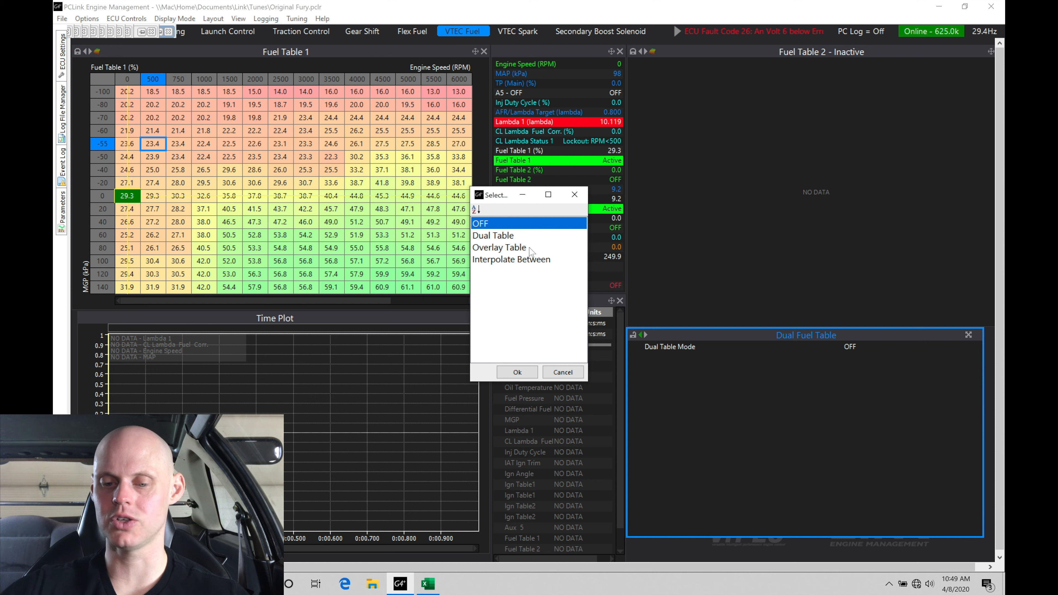
{"action": "left_click", "coordinate": [517, 238]}
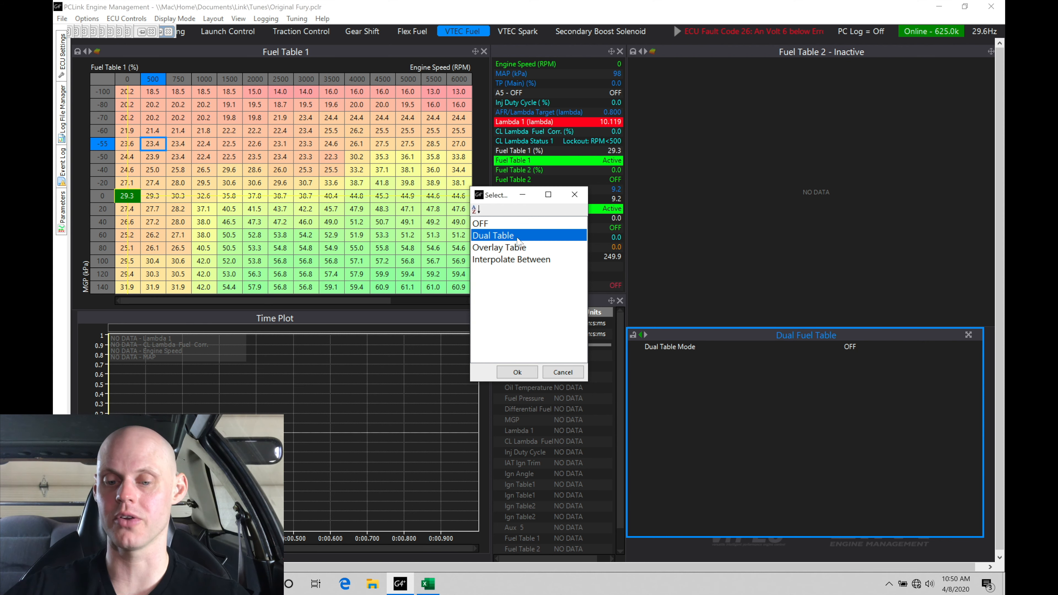
{"action": "left_click", "coordinate": [517, 372]}
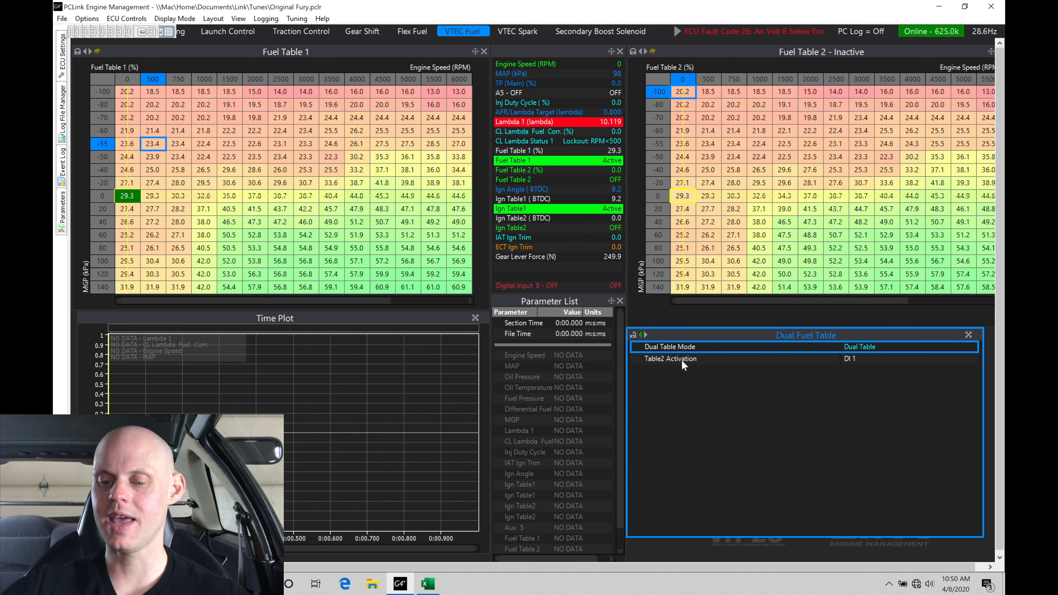
Step: Set the Table2 Activation of the dual fuel table to Aux 7
{"action": "double_click", "coordinate": [849, 359]}
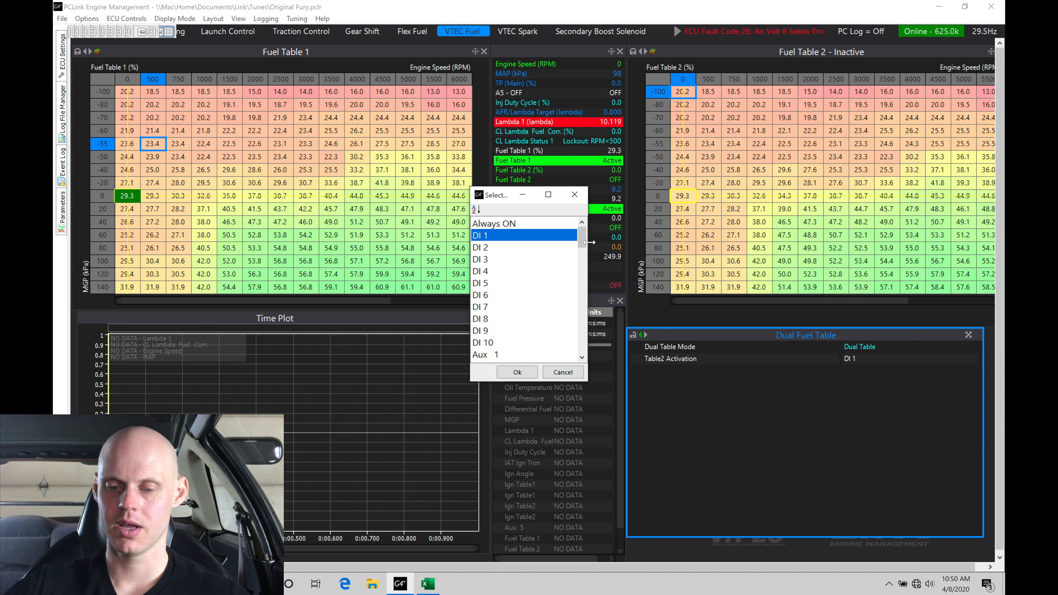
{"action": "left_click_drag", "start_coordinate": [581, 237], "coordinate": [578, 251]}
{"action": "left_click", "coordinate": [506, 331]}
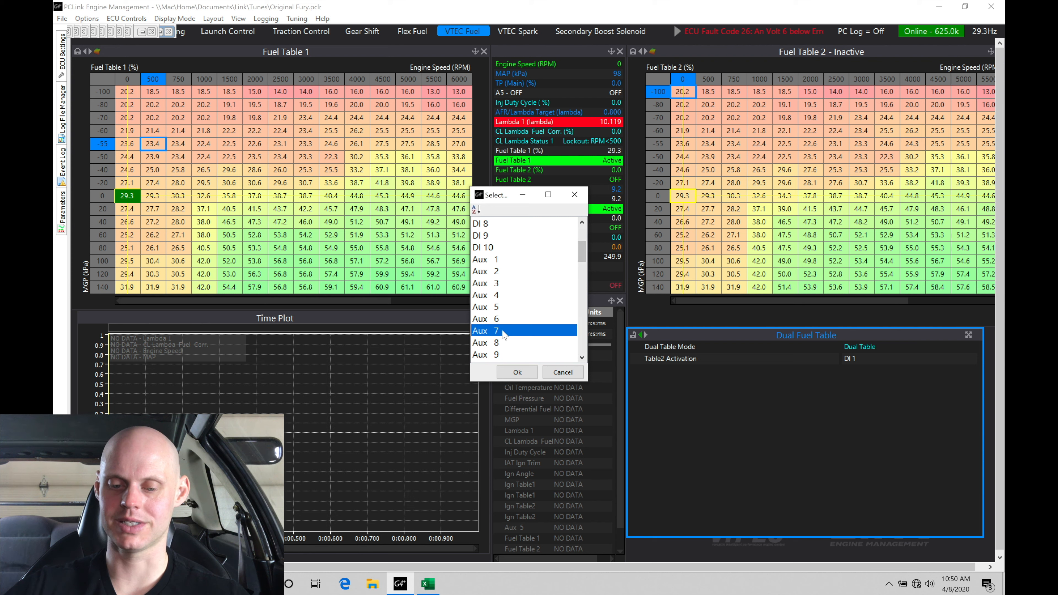
{"action": "left_click", "coordinate": [517, 373]}
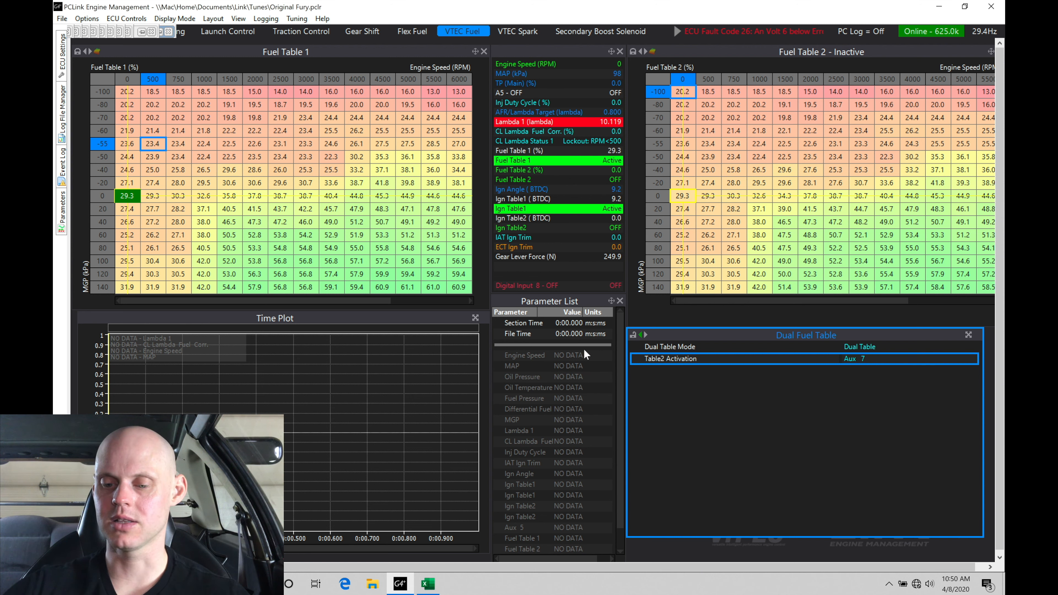
Step: Go back to the Aux 7 VTEC output settings and review Fuel Table 1's engine speed columns up to 8000 RPM
{"action": "left_click", "coordinate": [641, 335]}
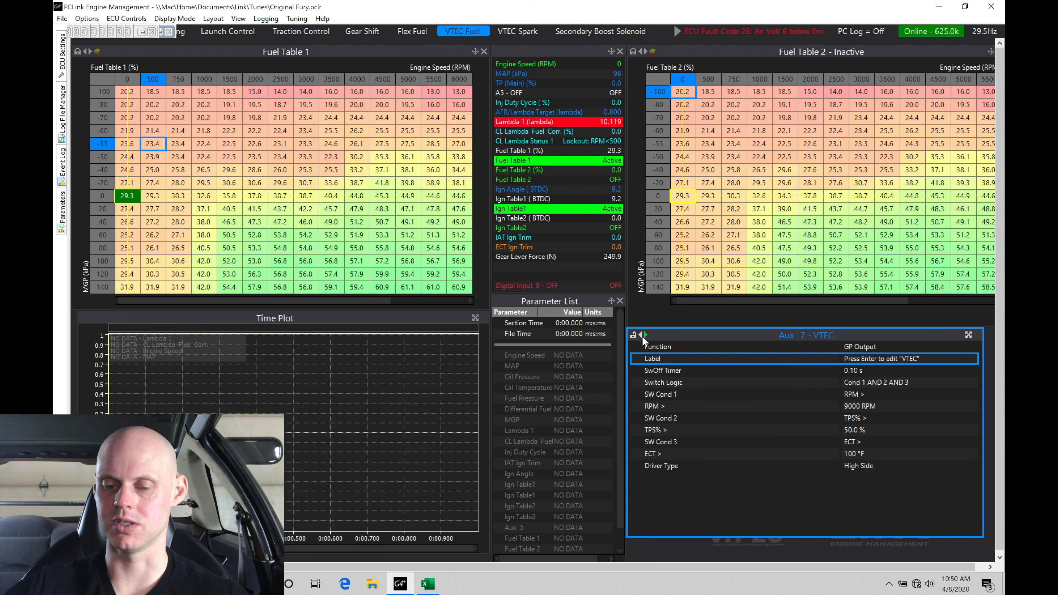
{"action": "left_click", "coordinate": [275, 170]}
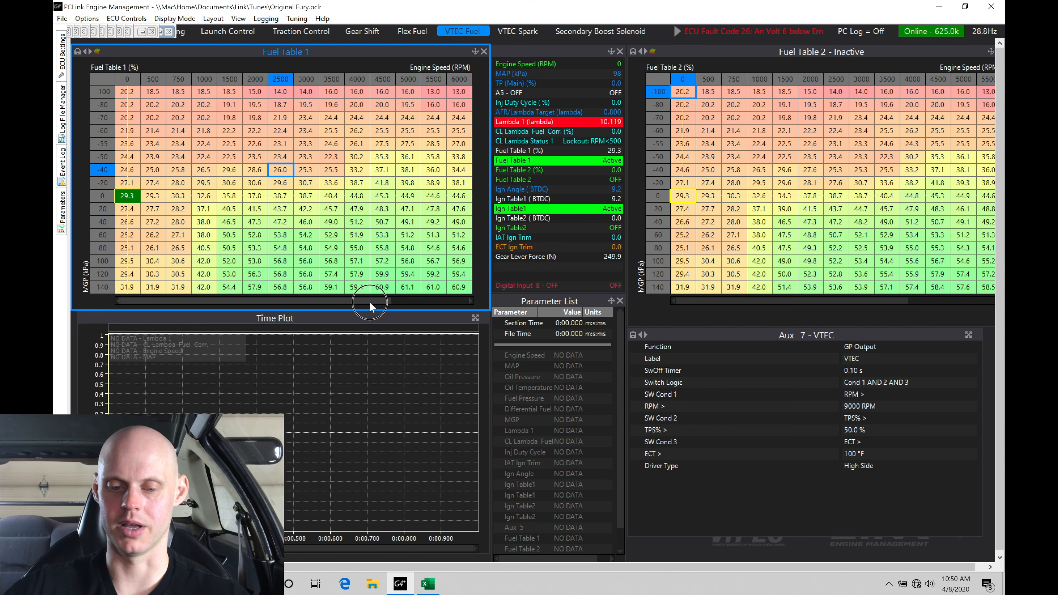
{"action": "left_click_drag", "start_coordinate": [369, 302], "coordinate": [461, 292]}
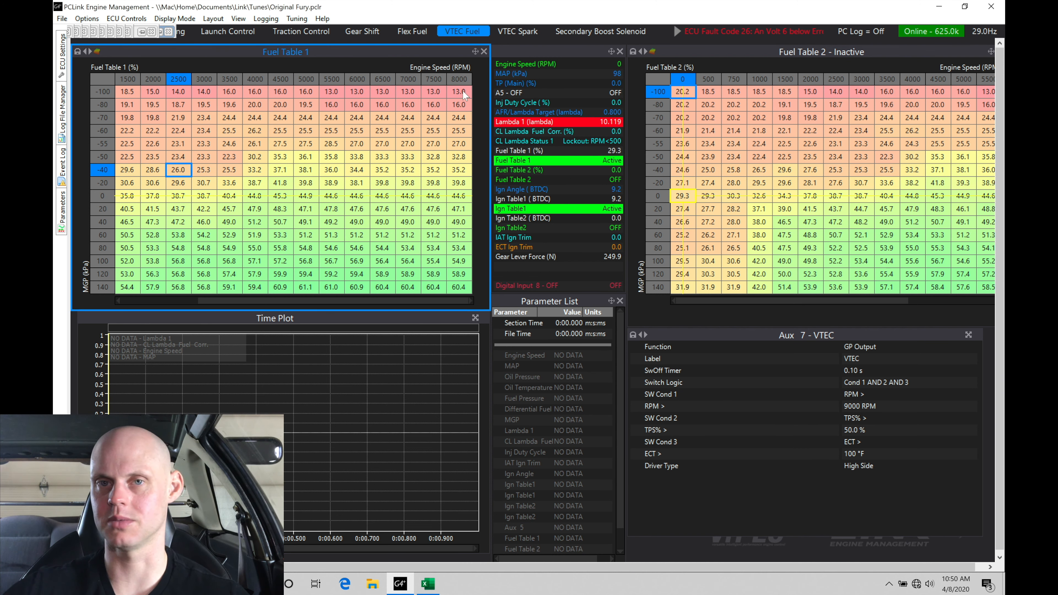
{"action": "left_click_drag", "start_coordinate": [373, 302], "coordinate": [293, 301]}
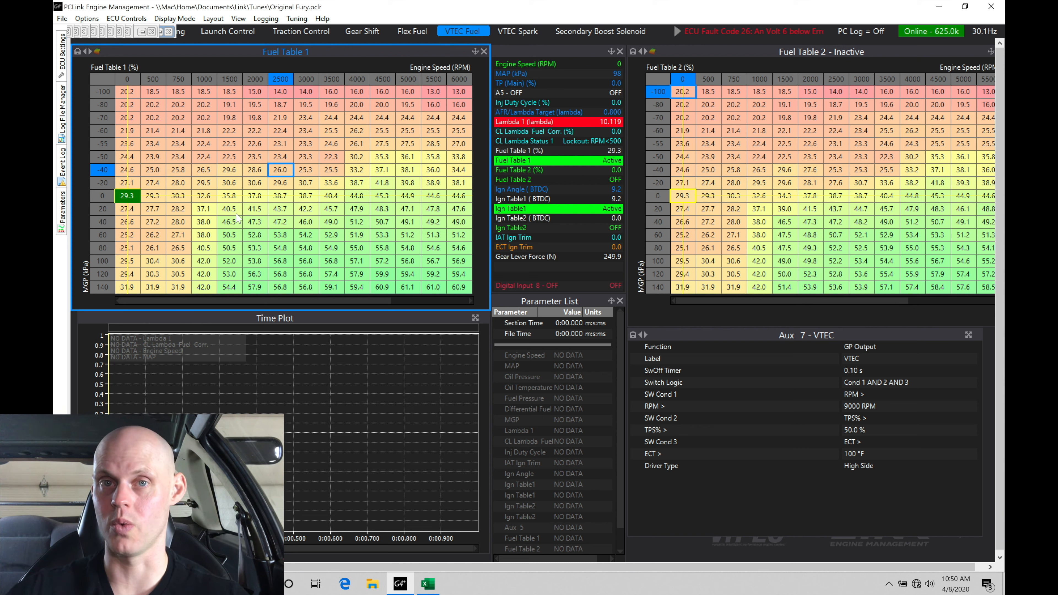
Step: Open the axis setup of Fuel Table 1 and delete the 750 RPM point from the engine speed axis
{"action": "left_click", "coordinate": [102, 79]}
{"action": "double_click", "coordinate": [100, 77]}
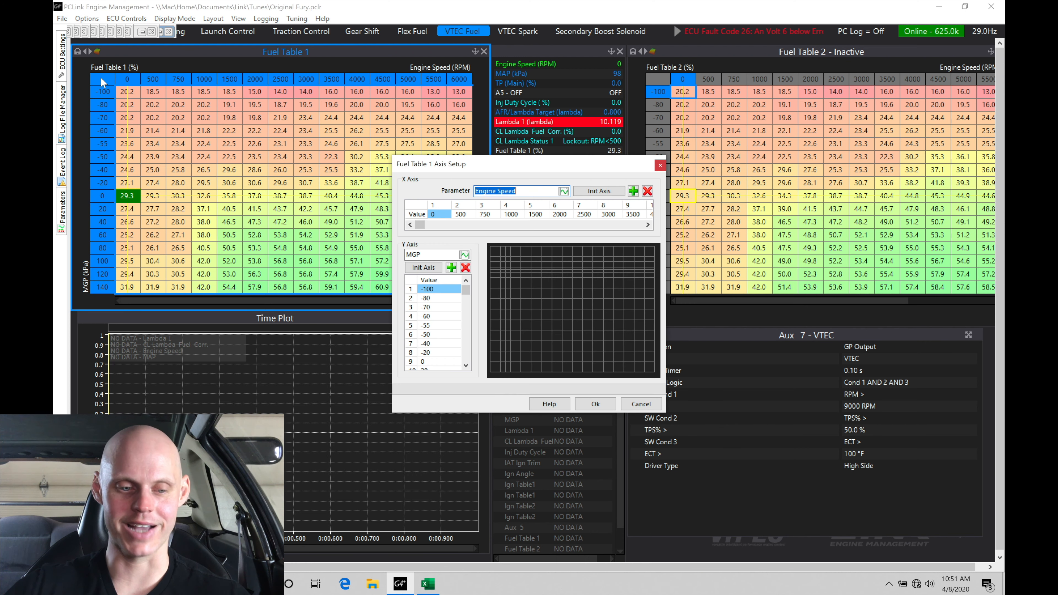
{"action": "left_click", "coordinate": [485, 214]}
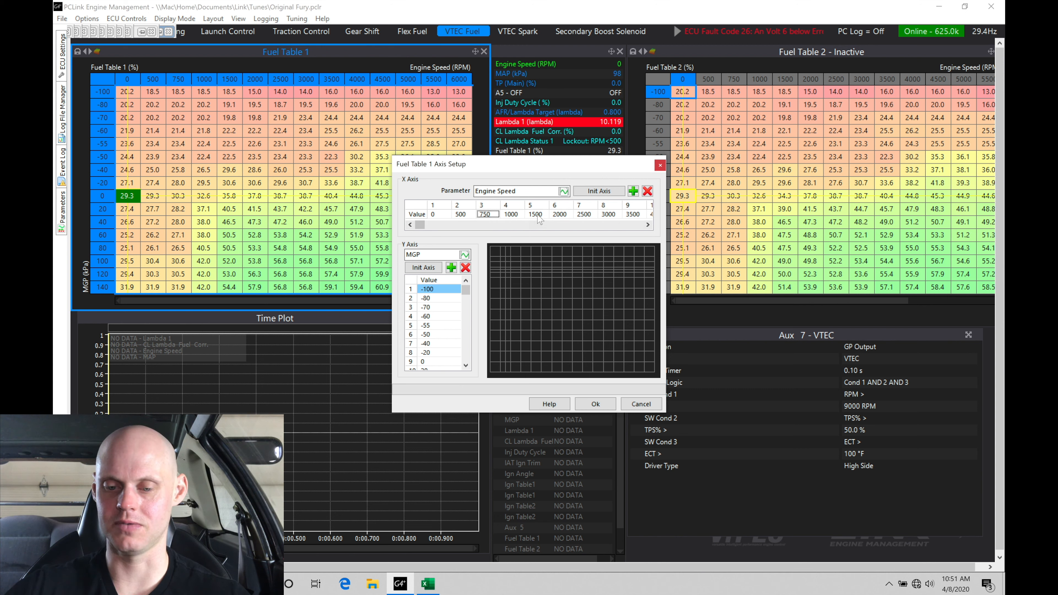
{"action": "left_click", "coordinate": [647, 191]}
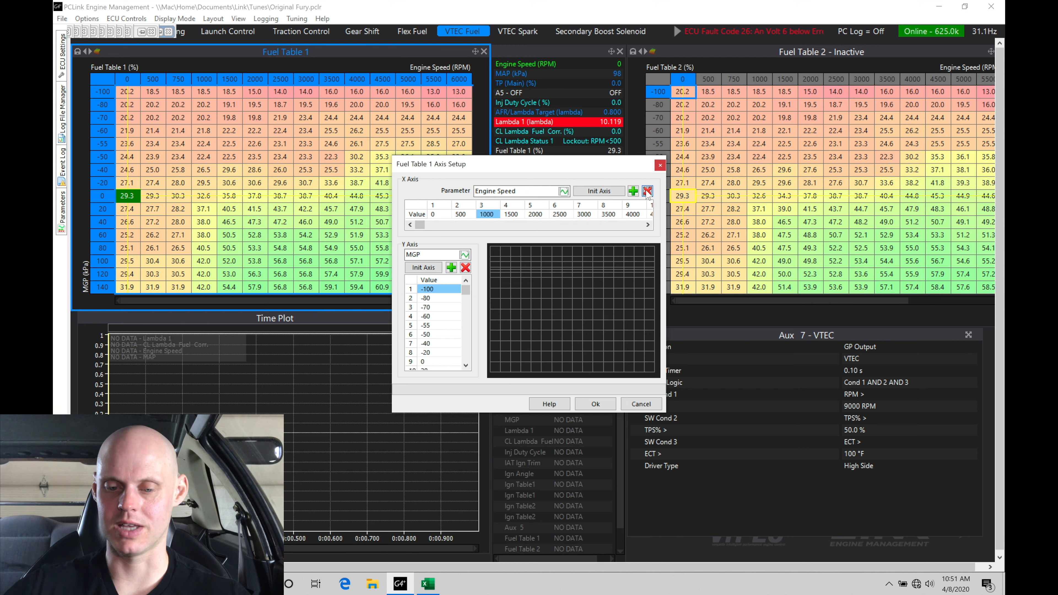
Step: Delete the 8000 RPM point at the end of Fuel Table 1's engine speed axis
{"action": "left_click", "coordinate": [647, 225]}
{"action": "left_click", "coordinate": [647, 225]}
{"action": "left_click", "coordinate": [647, 225]}
{"action": "left_click", "coordinate": [647, 224]}
{"action": "left_click", "coordinate": [633, 214]}
{"action": "left_click", "coordinate": [648, 191]}
{"action": "left_click", "coordinate": [619, 221]}
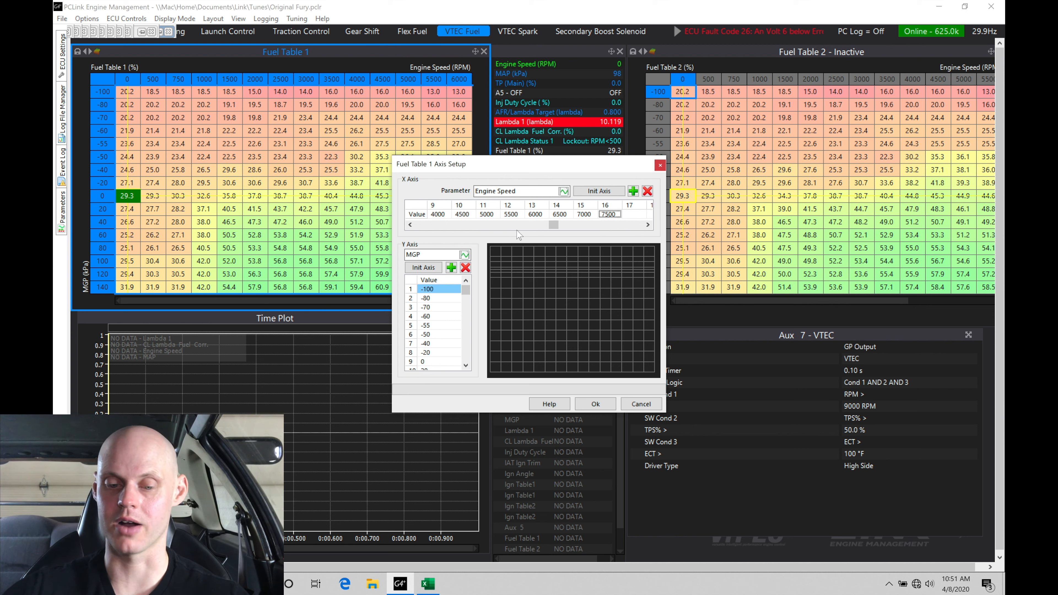
{"action": "left_click", "coordinate": [410, 225]}
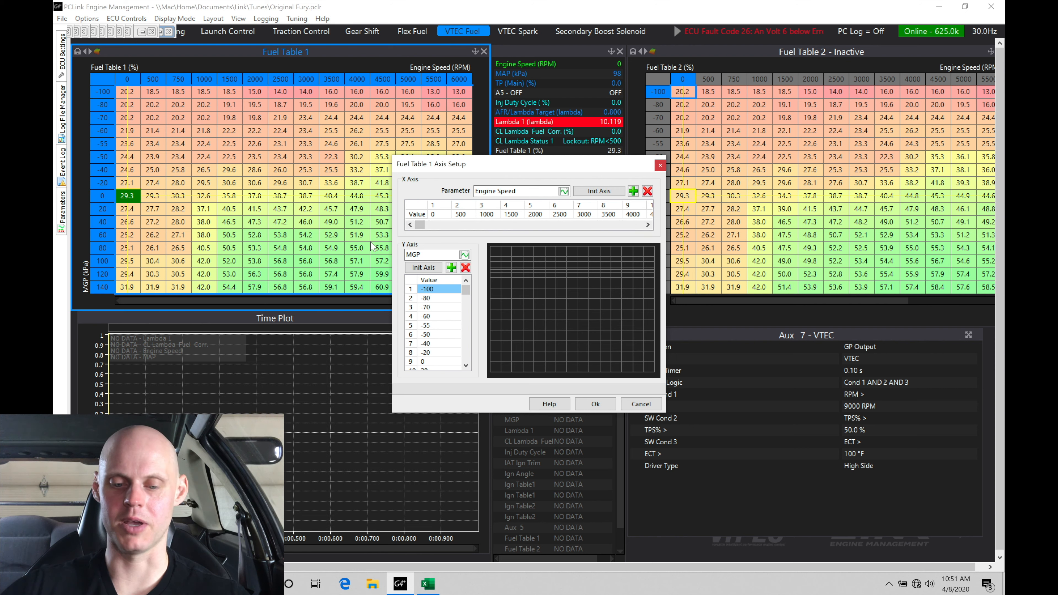
Step: Change the Y axis parameter of Fuel Table 1 to TP (Main)
{"action": "left_click", "coordinate": [464, 254]}
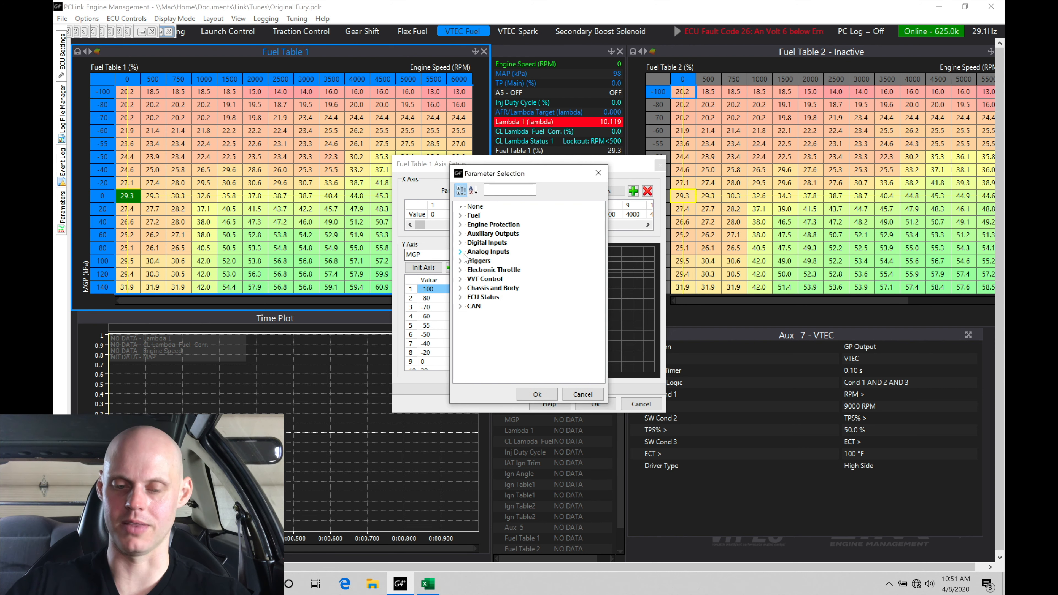
{"action": "type", "text": "tp"}
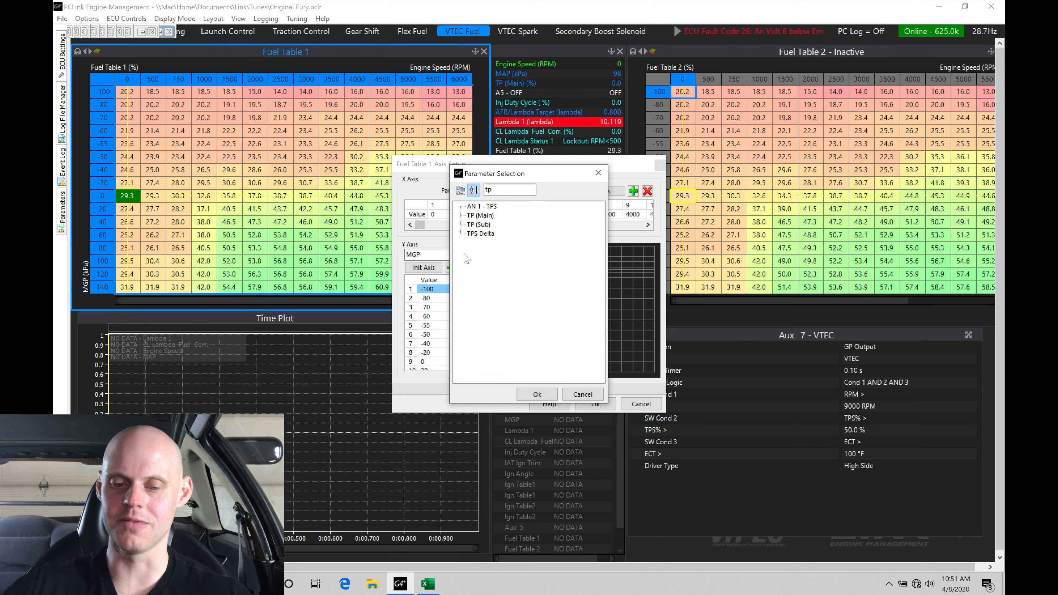
{"action": "left_click", "coordinate": [490, 218]}
{"action": "left_click", "coordinate": [537, 394]}
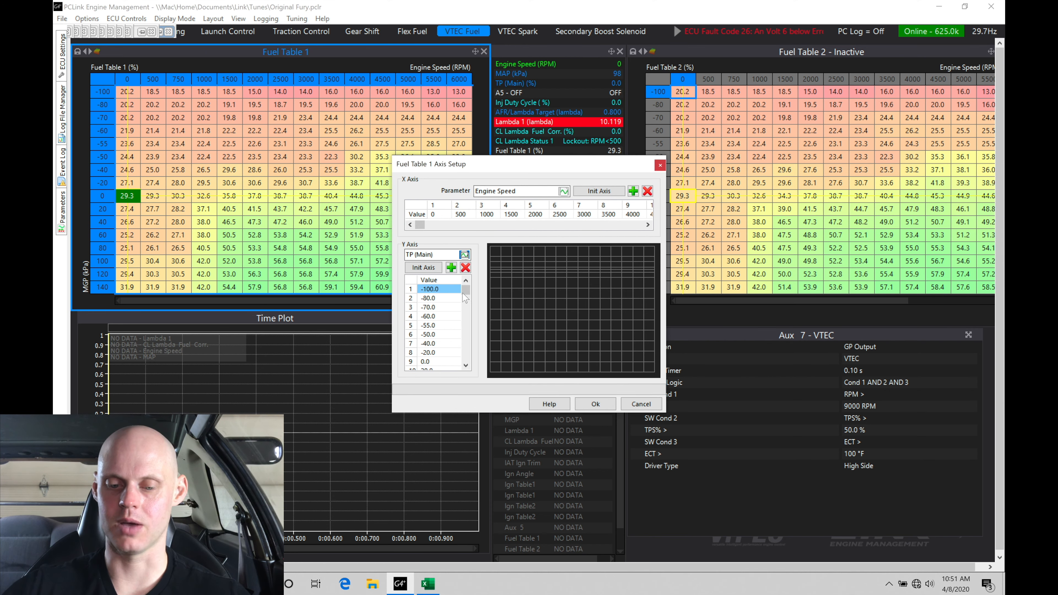